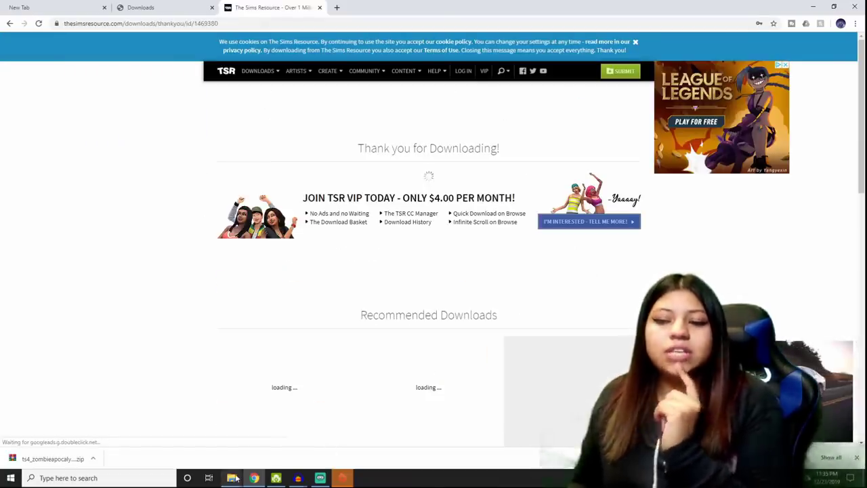
- Let the ts4_zombieapocalypse zip download finish on The Sims Resource
mouse_move(233, 478)
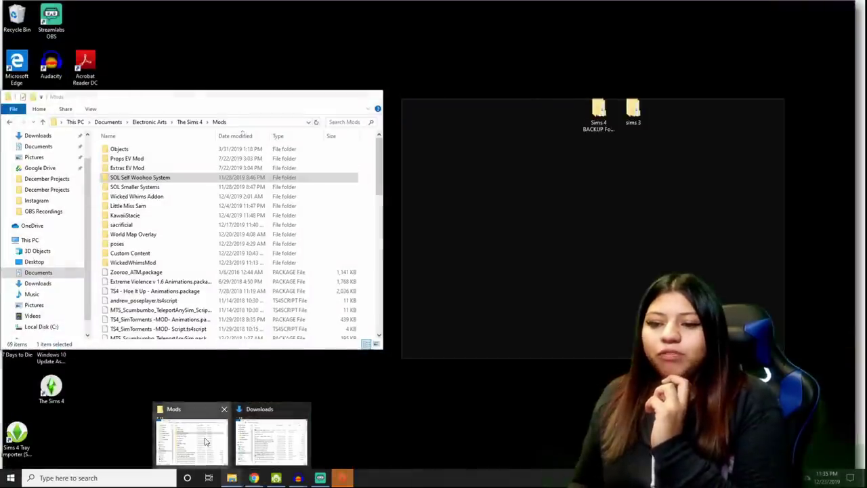
- Move the newly downloaded package from Downloads into the Custom Content folder in Mods
click(206, 441)
click(231, 478)
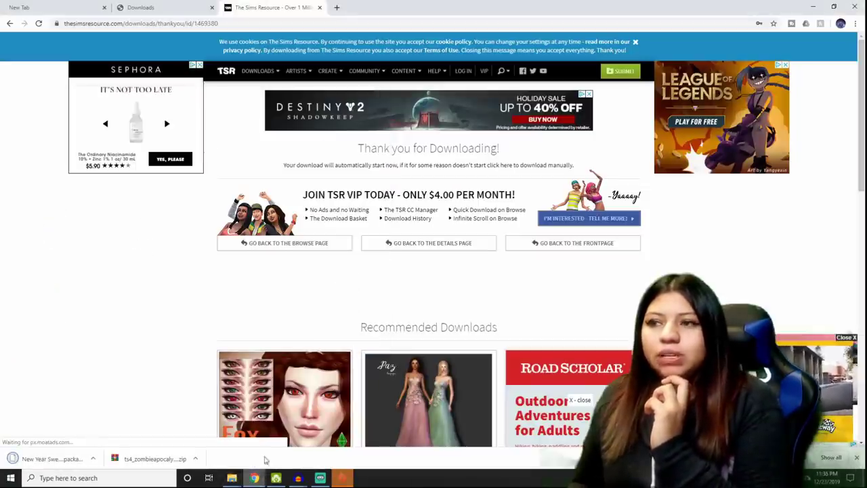
click(232, 478)
drag(191, 83, 292, 54)
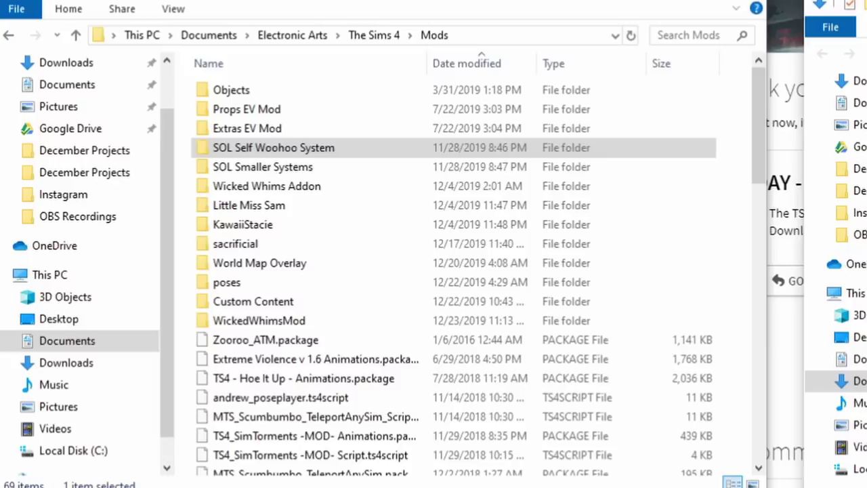
drag(757, 273, 253, 303)
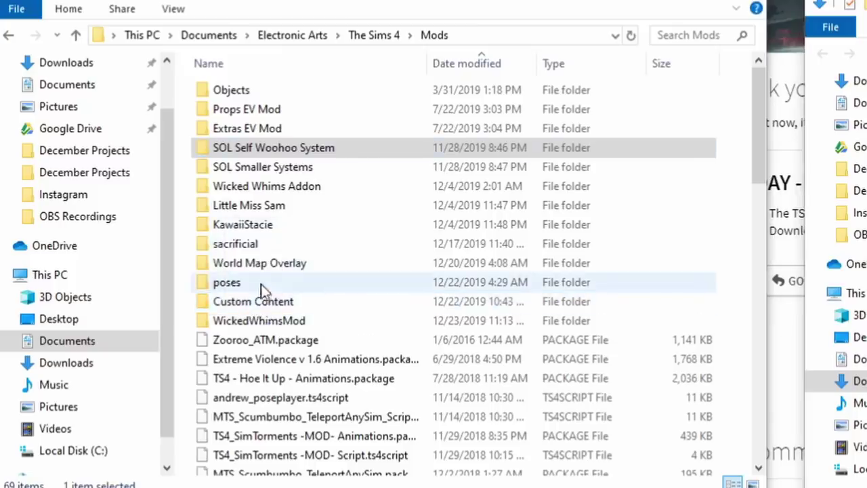
- Look through the Custom Content and KawaiiStacie subfolders, then return to Mods
double_click(261, 302)
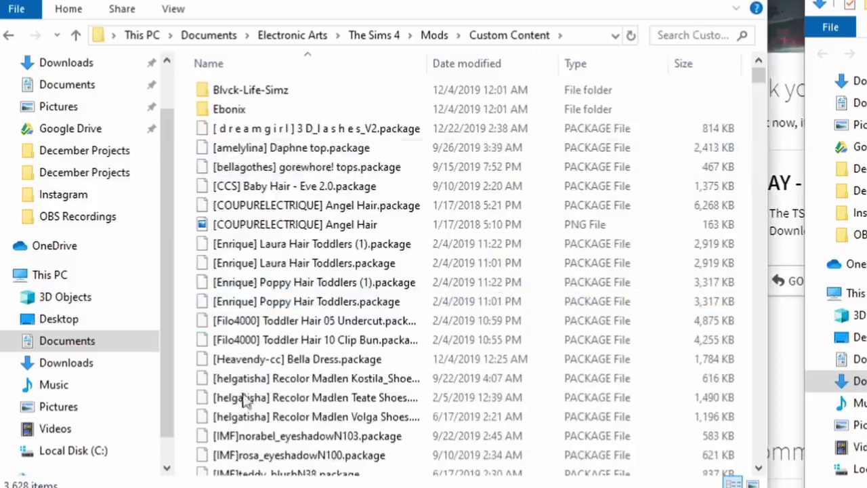
scroll(286, 306, down, 7)
scroll(251, 199, up, 7)
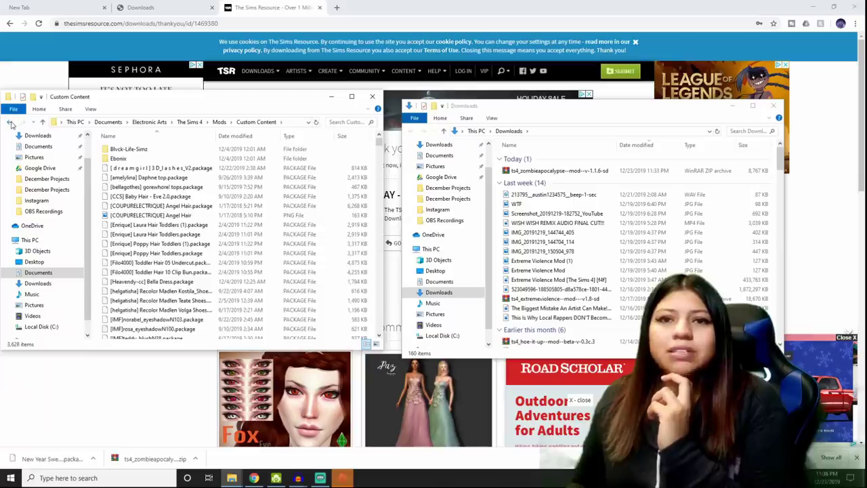
click(10, 35)
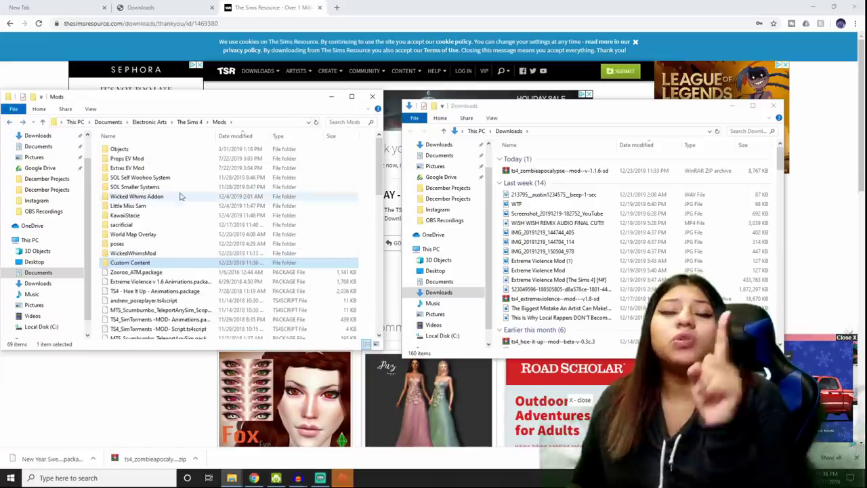
double_click(156, 214)
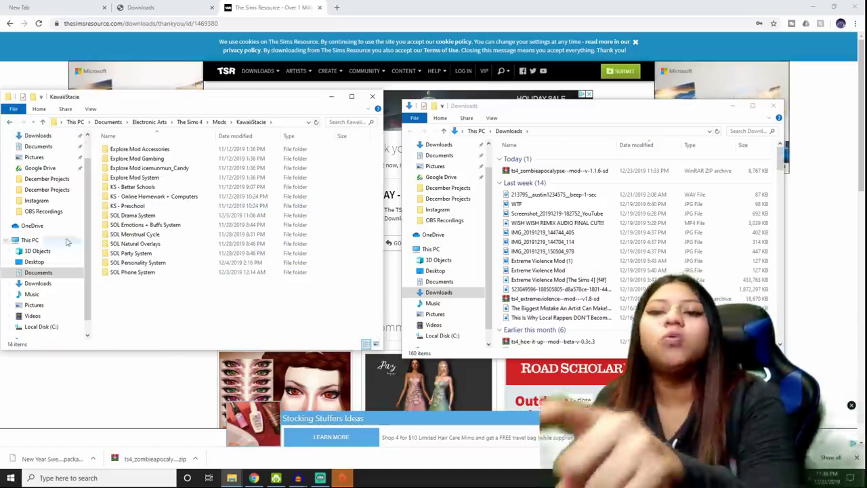
click(9, 124)
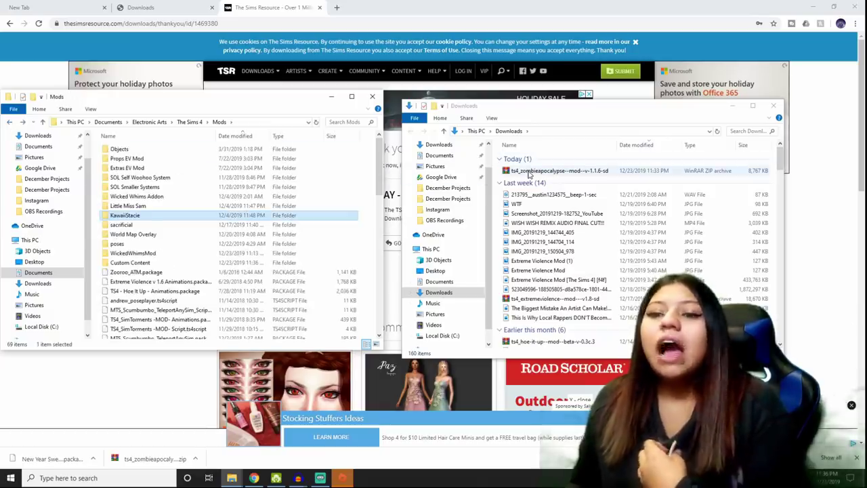
scroll(207, 257, down, 12)
scroll(207, 256, up, 15)
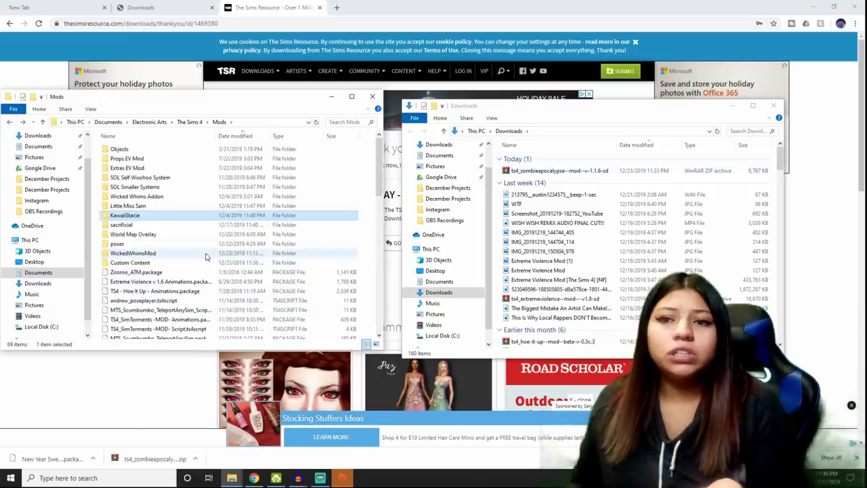
scroll(206, 257, down, 10)
scroll(206, 254, up, 12)
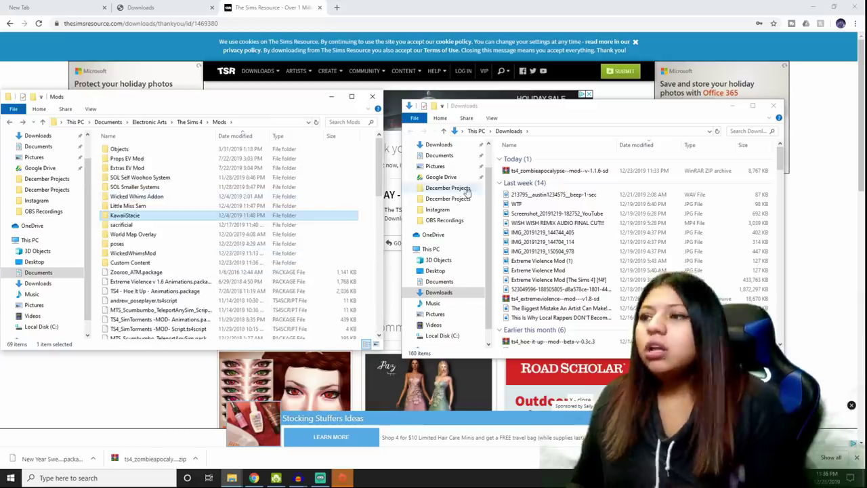
- Move the Zombie Apocalypse zip into Mods and extract its contents there
drag(535, 171, 121, 259)
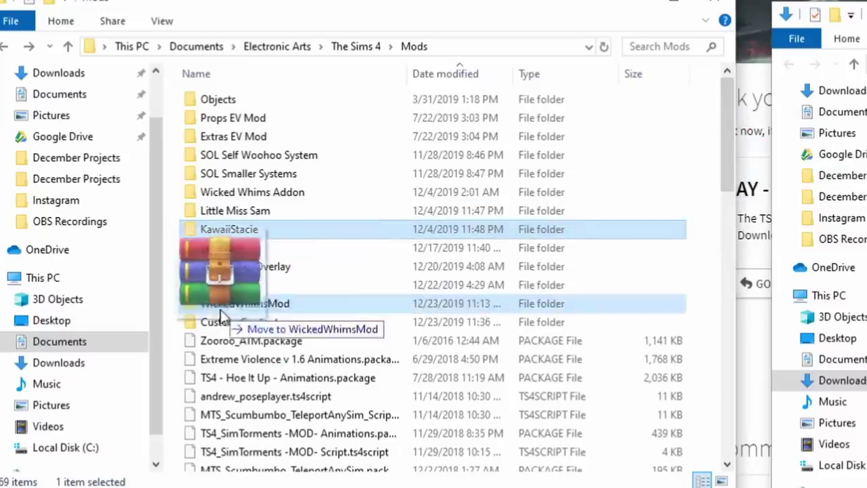
drag(220, 317, 182, 346)
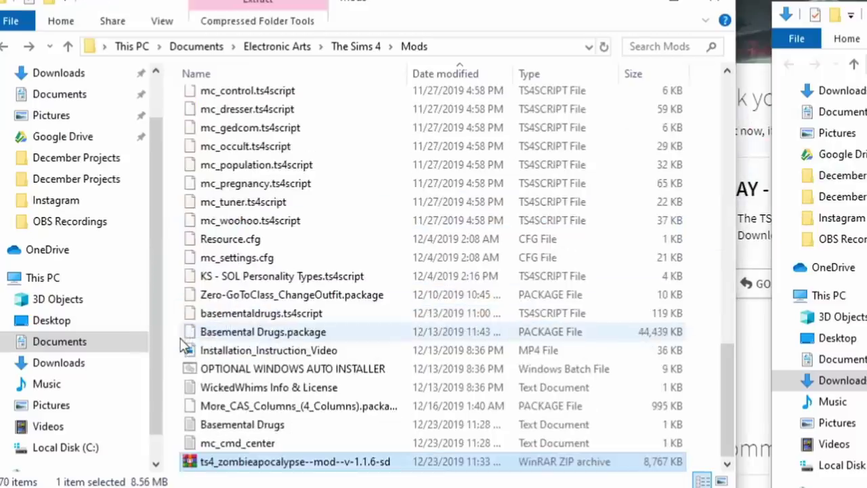
right_click(247, 465)
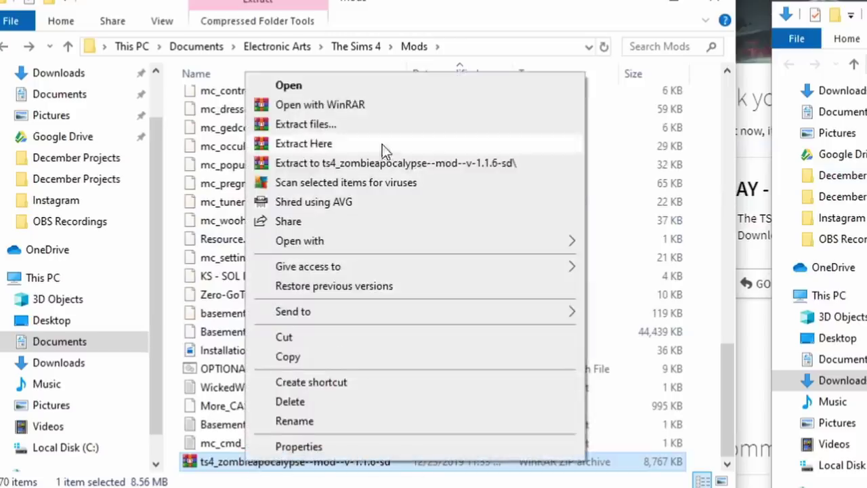
click(310, 143)
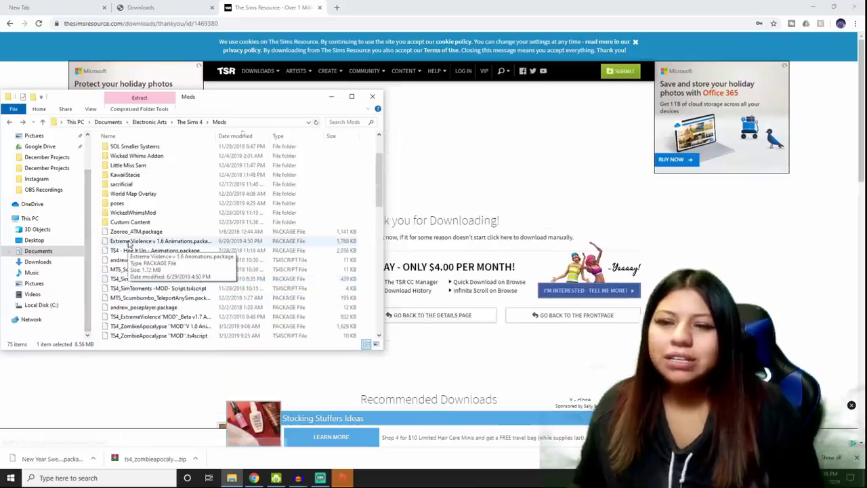
- Delete the leftover zip, close the Mods window and minimize the browser
scroll(128, 245, down, 4)
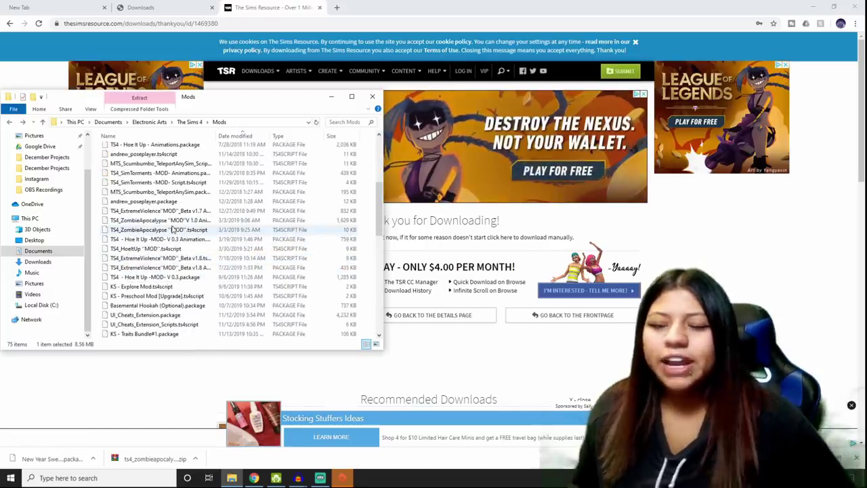
scroll(173, 230, down, 8)
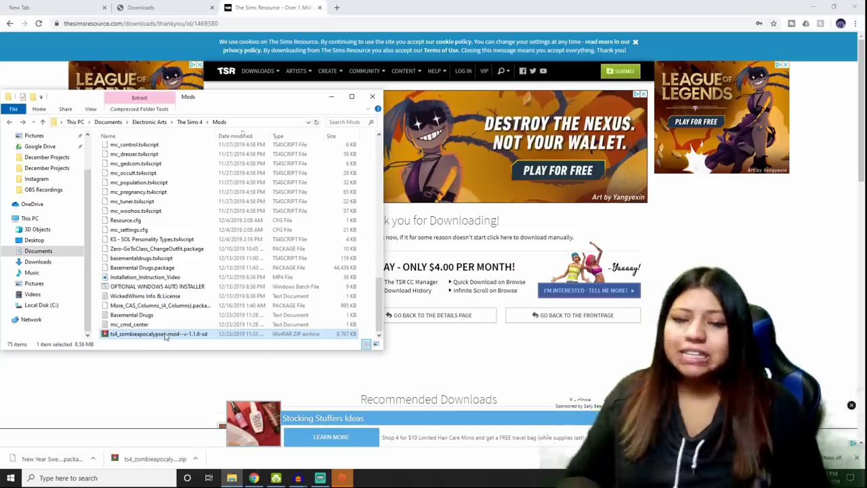
key(Delete)
click(331, 96)
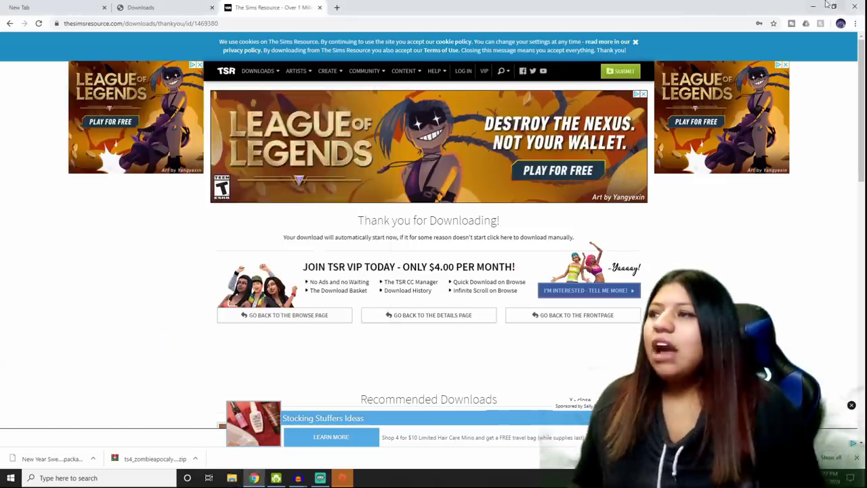
click(812, 10)
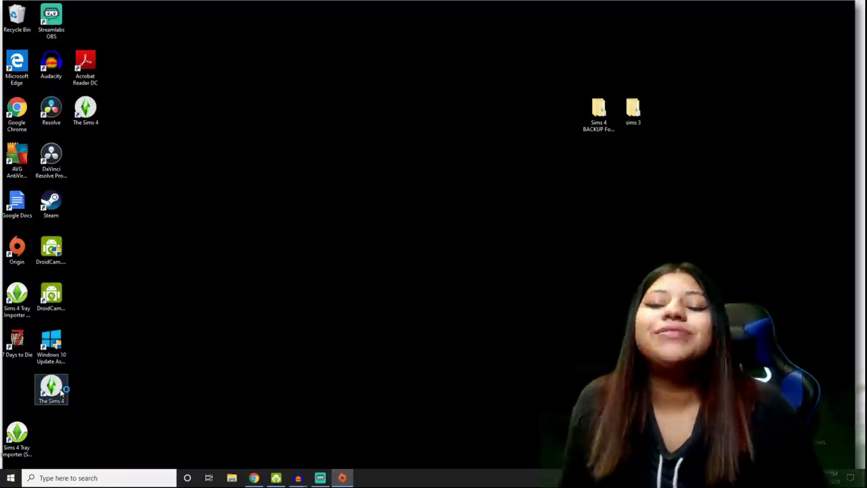
- Launch The Sims 4 and scroll the Mods list to find the ZombieApocalypse entries
double_click(51, 388)
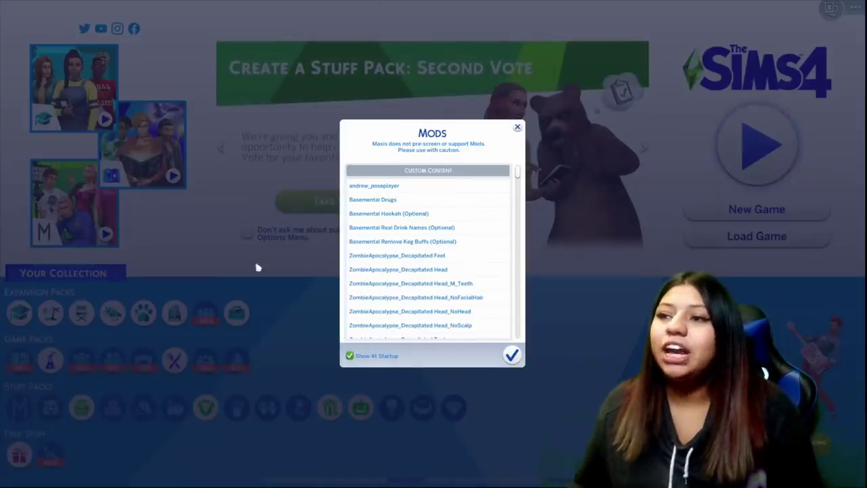
scroll(428, 242, down, 10)
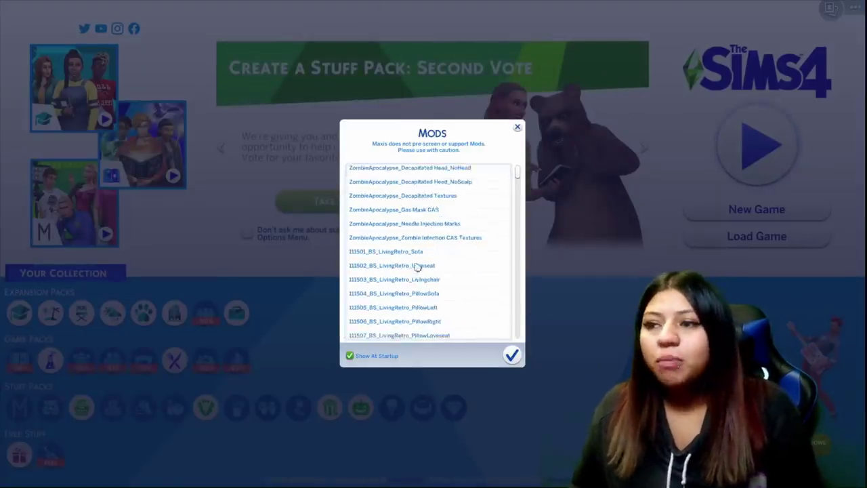
scroll(419, 271, up, 10)
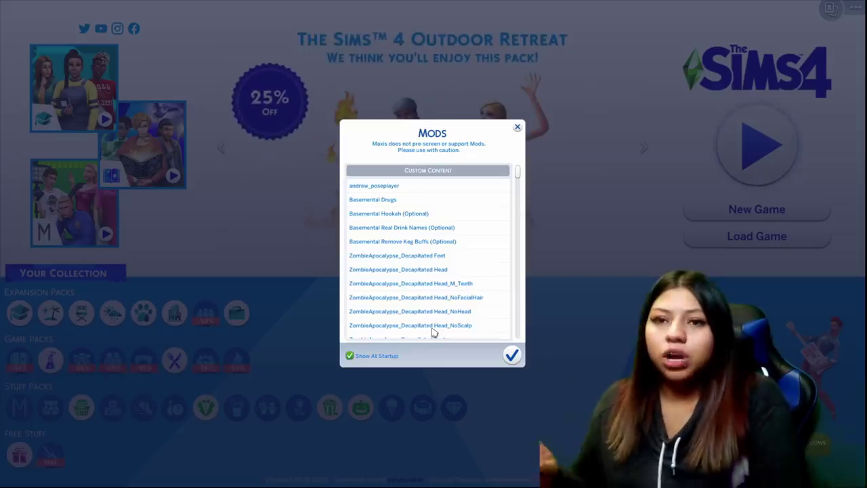
scroll(460, 211, down, 15)
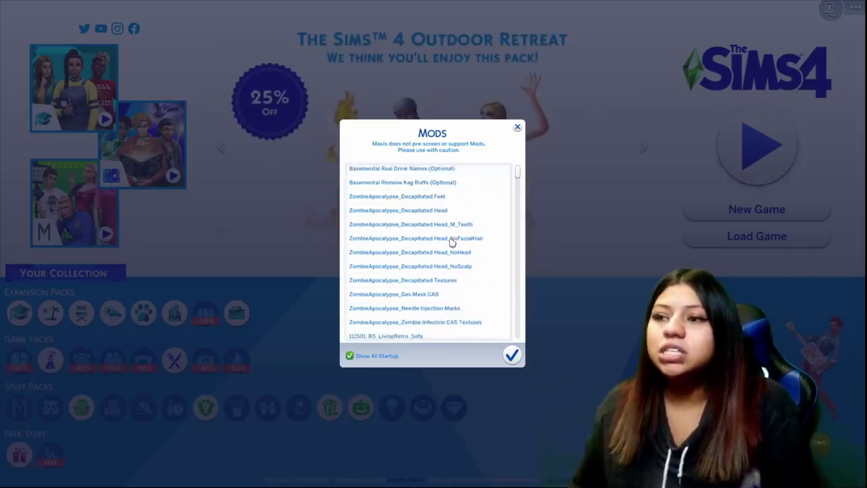
scroll(474, 248, down, 2)
scroll(478, 238, up, 8)
drag(518, 179, 520, 156)
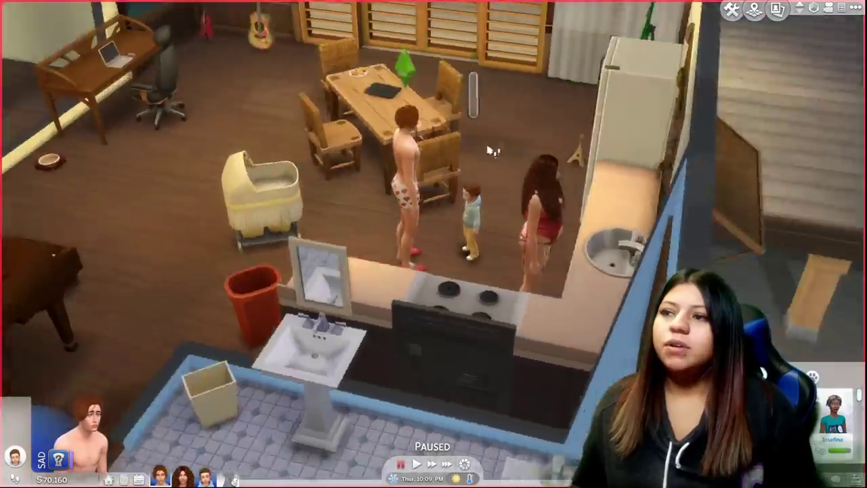
- Bring the camera over the kitchen and open the male Sim's interaction menu
key(e)
scroll(249, 316, up, 3)
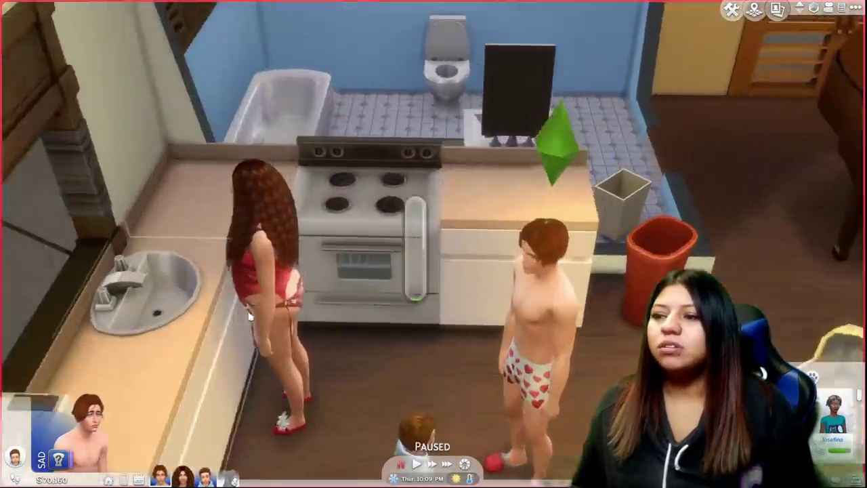
scroll(249, 316, up, 2)
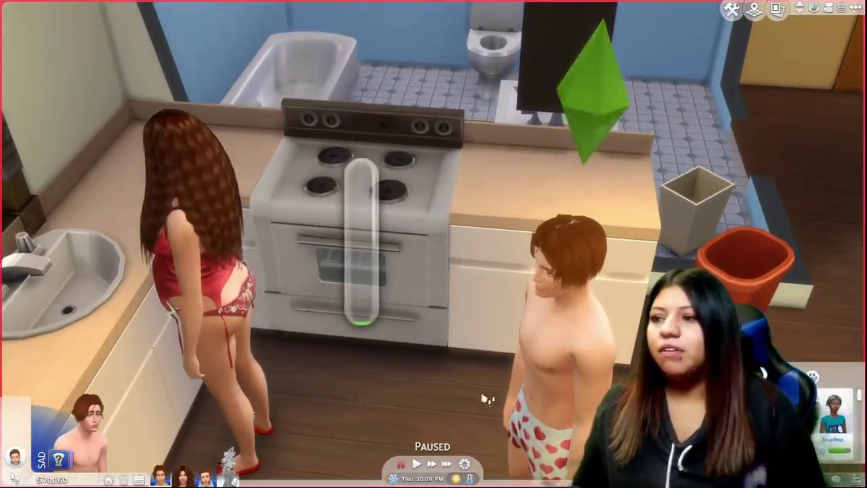
key(s)
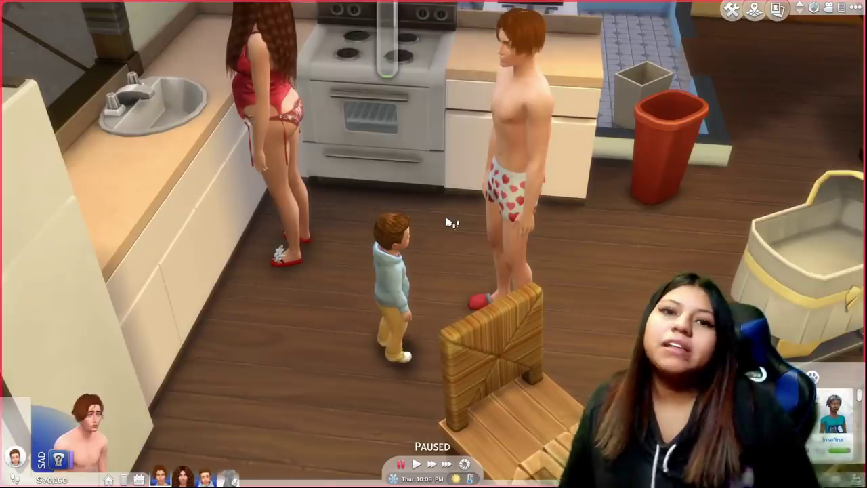
click(511, 158)
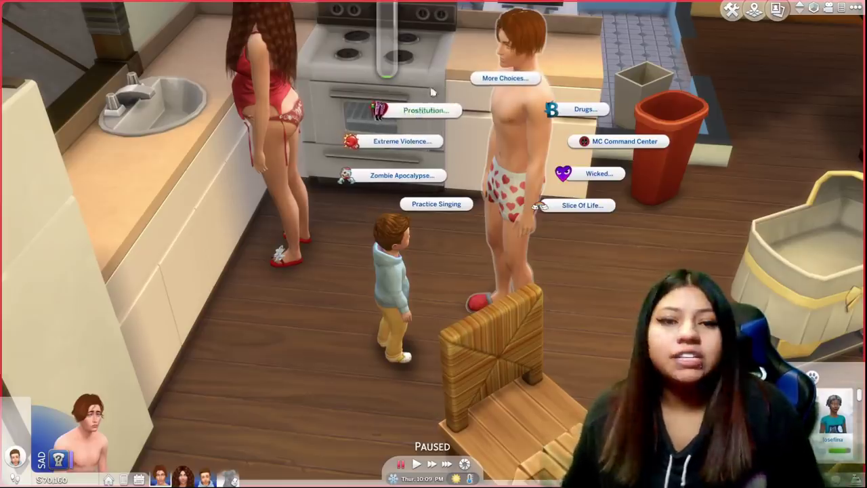
- Browse the Sim's Zombie Apocalypse menu and Survival Items, then return to the main interactions
click(405, 175)
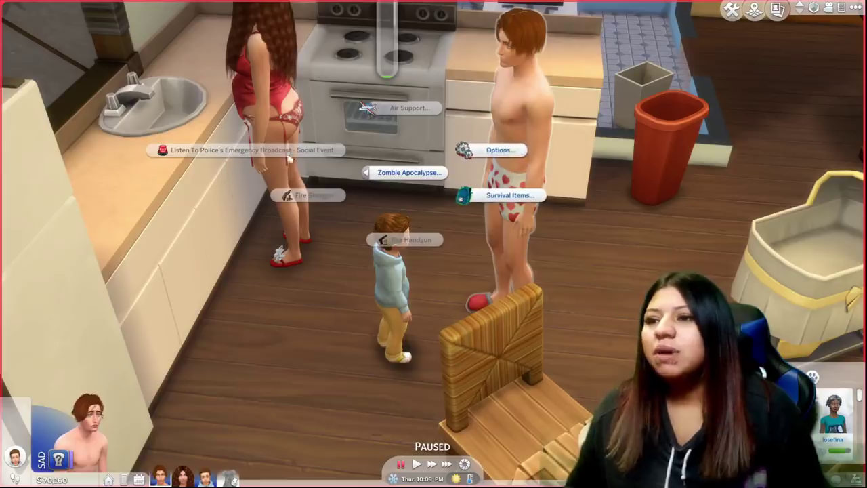
click(511, 195)
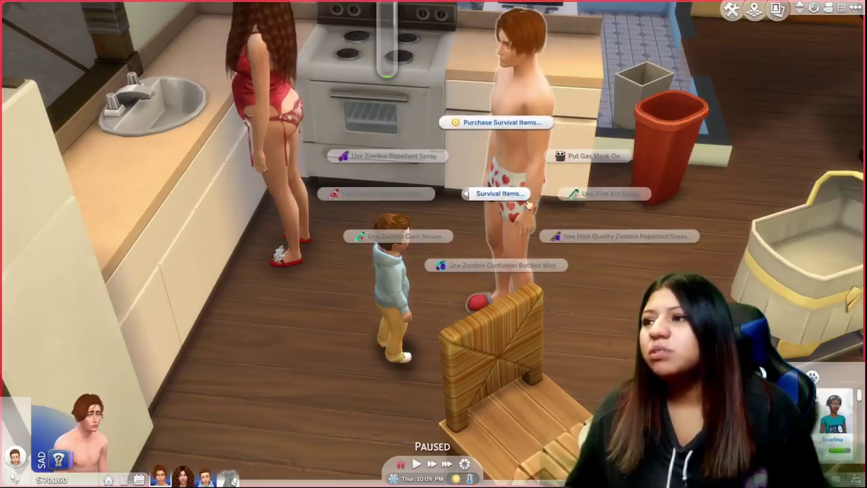
click(502, 194)
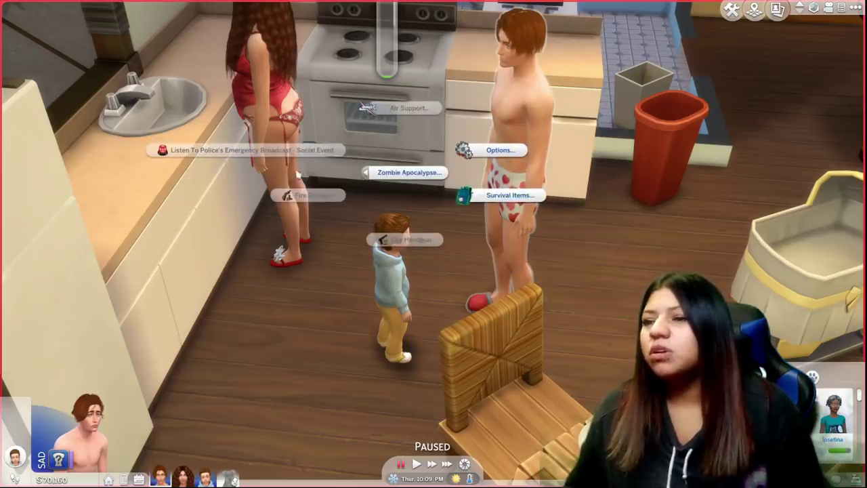
click(403, 174)
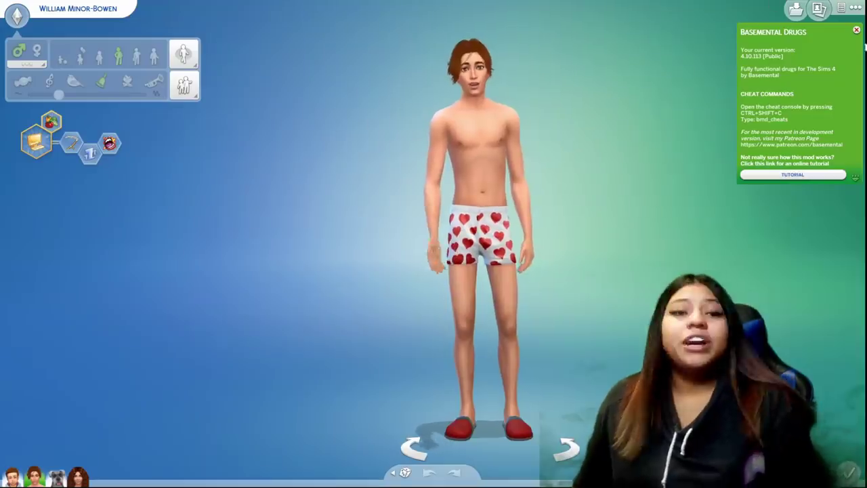
- Dismiss the Basemental notification, go to Clothing > Shoes and remove the Masculine and Sleep tags
click(855, 30)
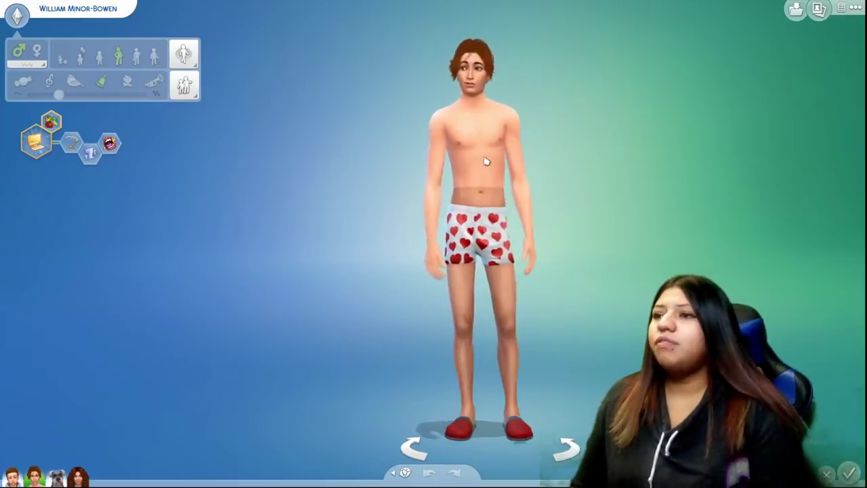
click(502, 126)
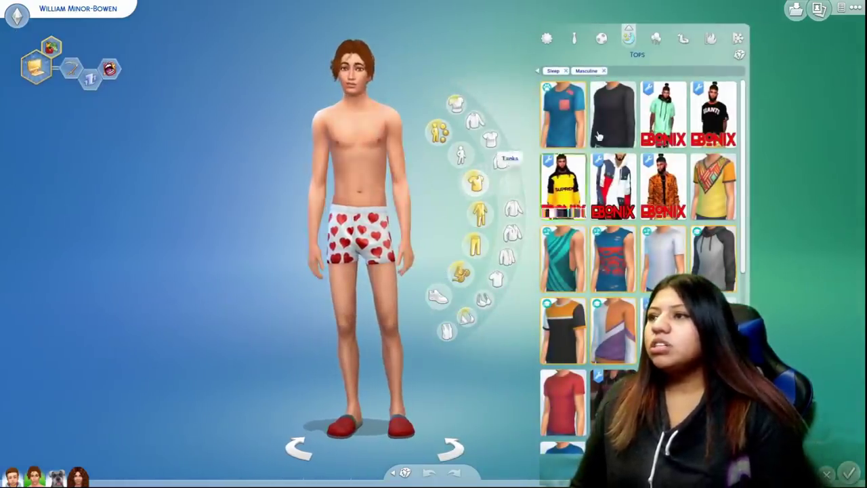
click(437, 298)
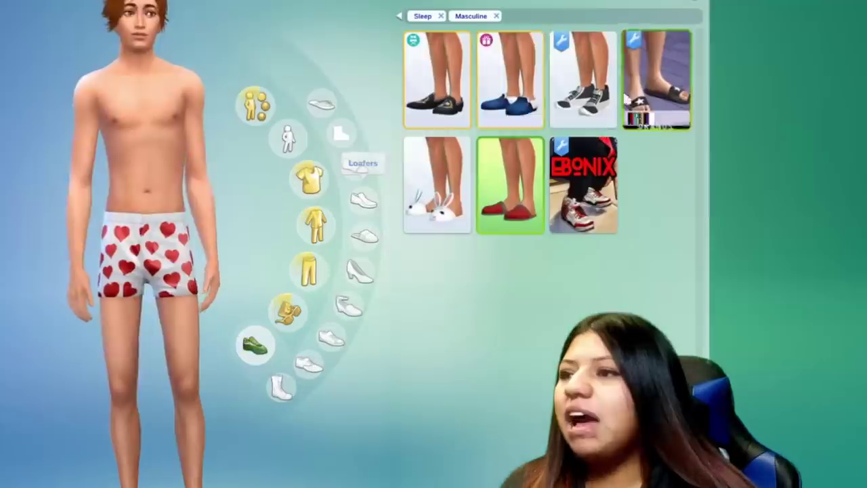
click(475, 67)
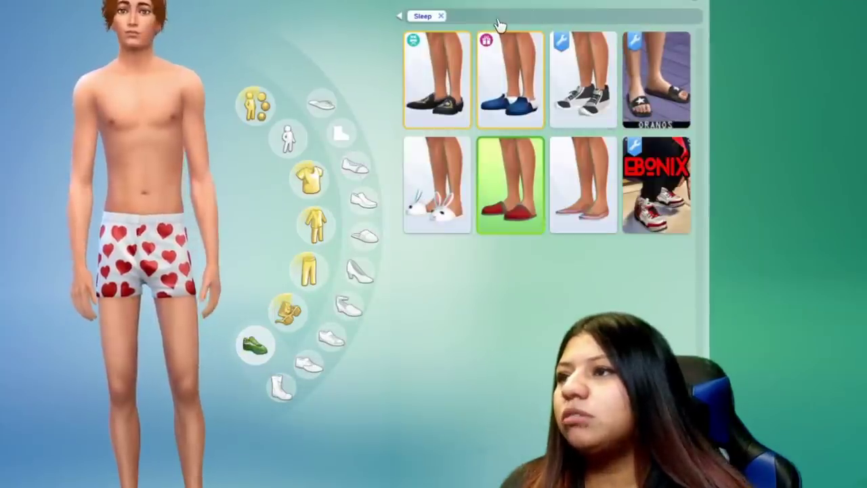
click(440, 15)
- Filter the shoes to show only Custom Content items
click(413, 15)
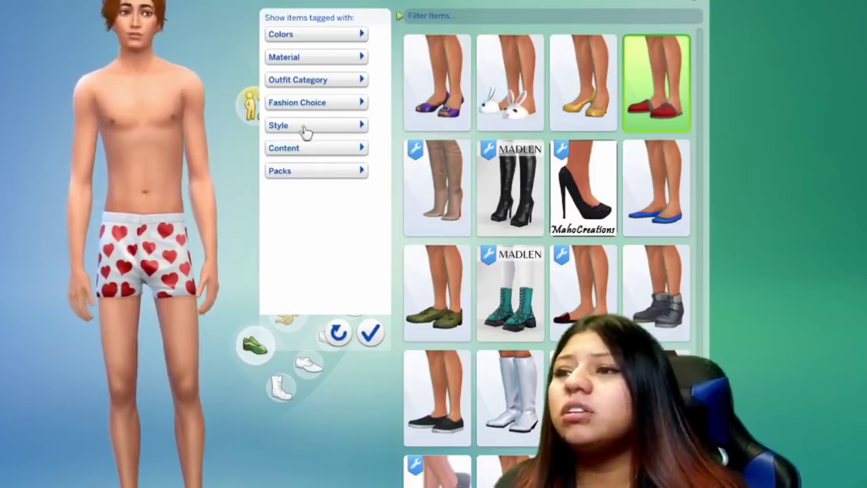
click(359, 148)
click(279, 189)
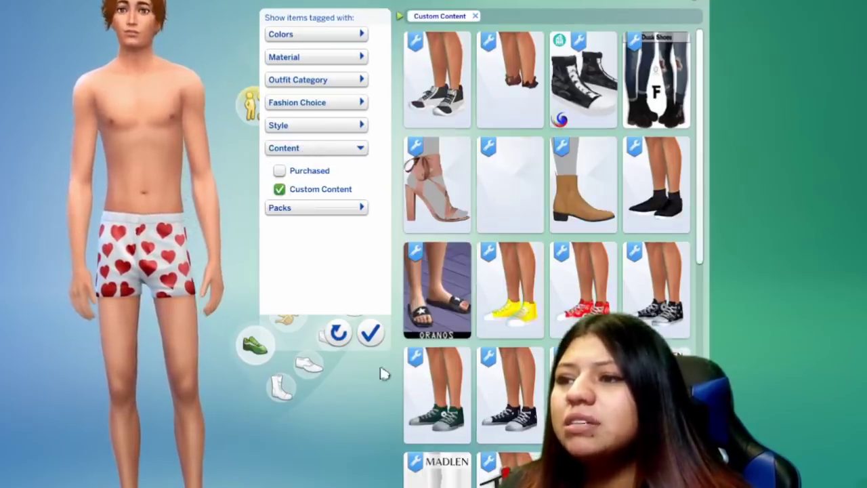
click(371, 331)
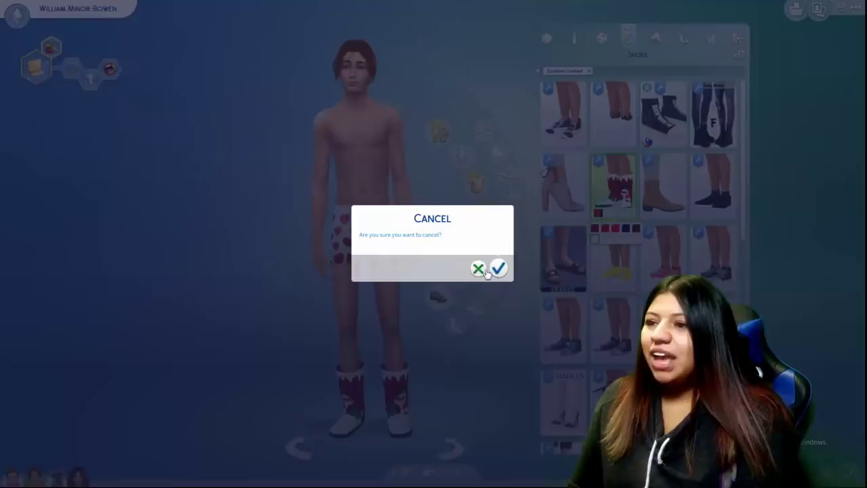
- Keep editing instead of cancelling and put the second custom-content shoes on the Sim
click(478, 269)
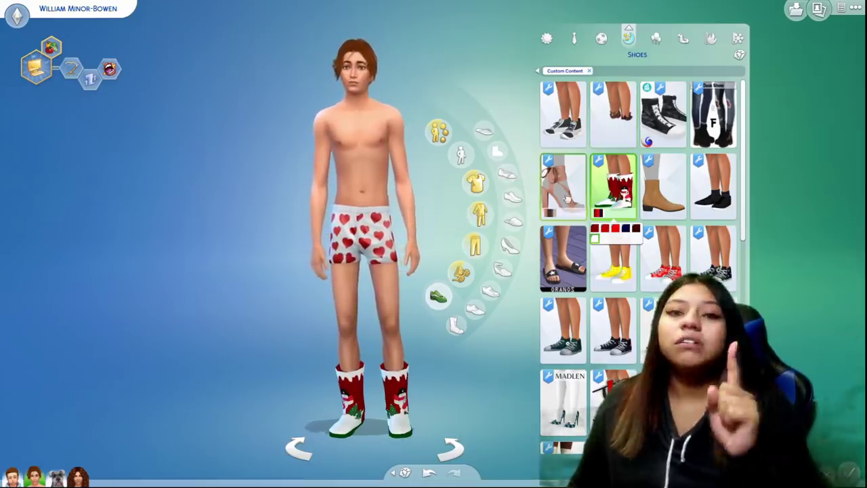
click(613, 126)
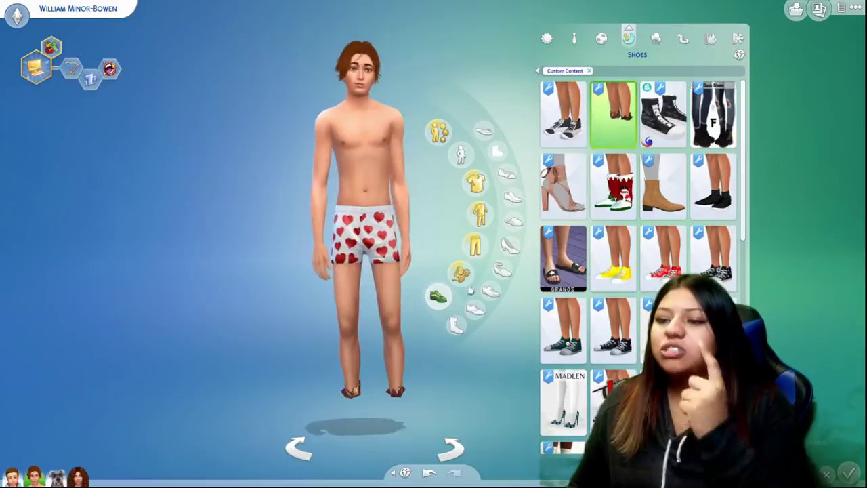
- Switch to Tops and try the brown jacket, yellow patterned top, green hoodie and black printed top
click(482, 215)
click(475, 182)
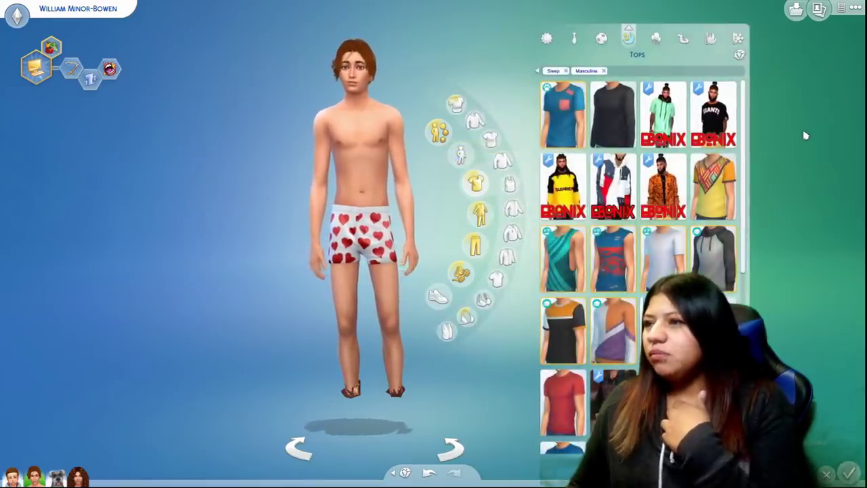
click(563, 183)
click(613, 183)
click(663, 182)
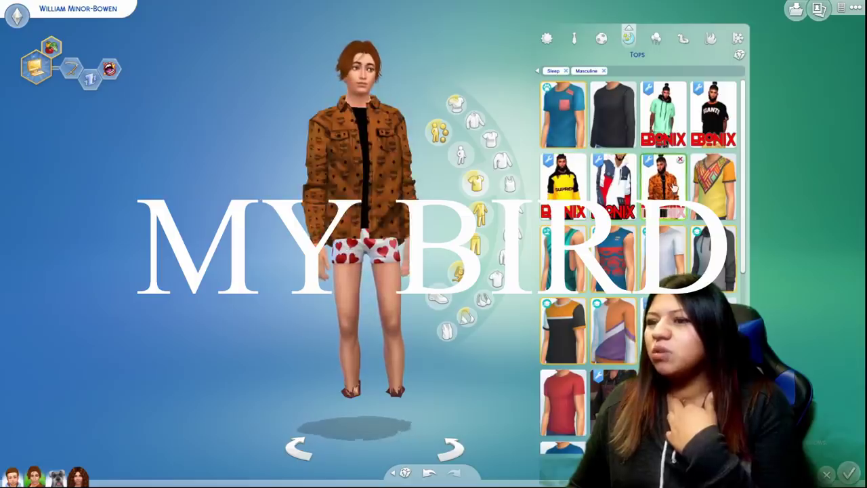
click(713, 183)
click(664, 115)
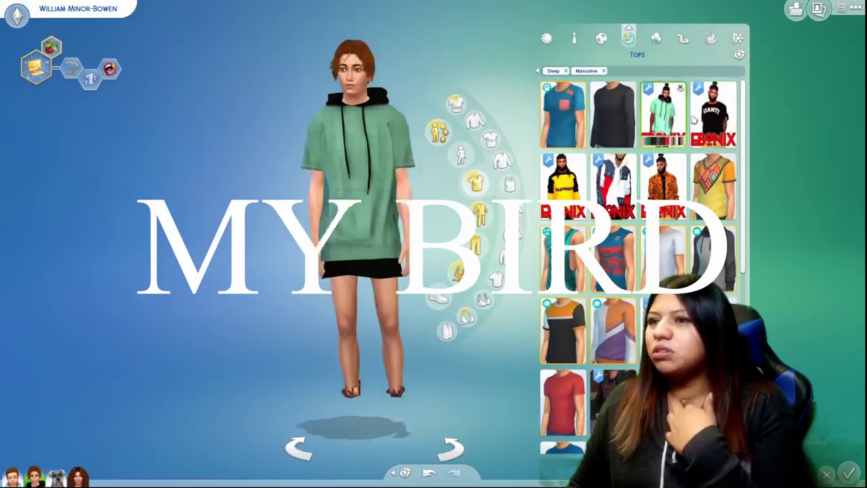
click(713, 116)
click(681, 119)
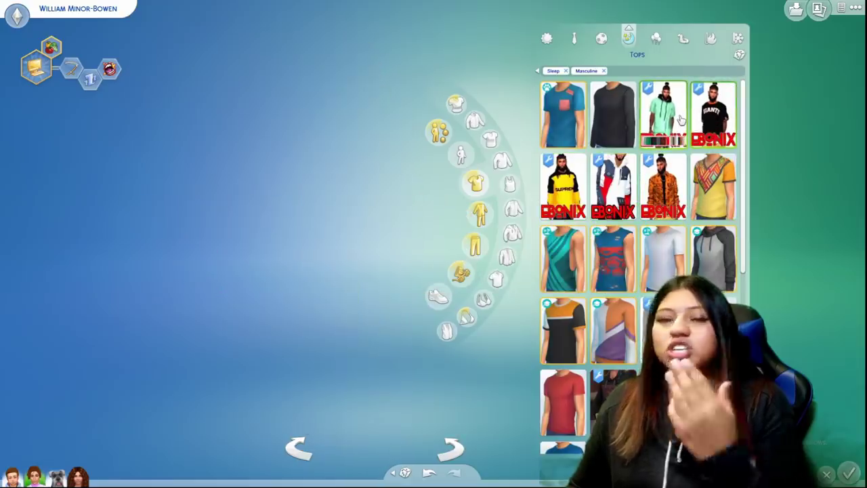
click(707, 125)
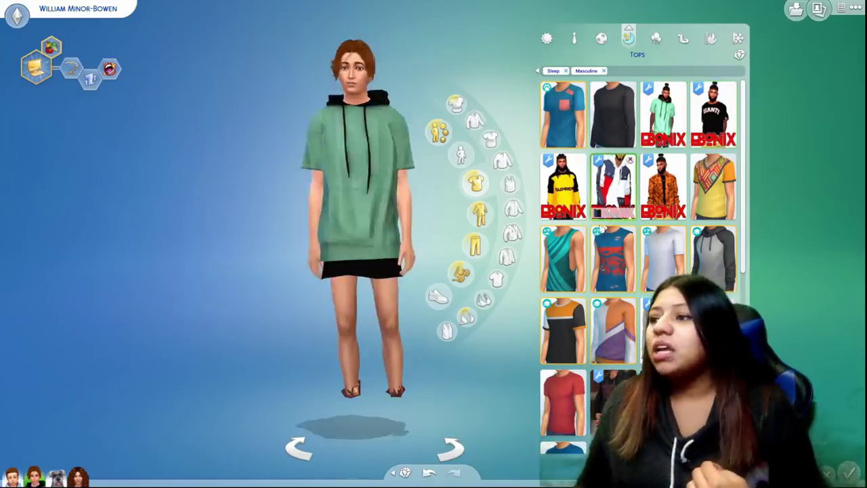
- Try the yellow plaid shirt and three-figure graphic top, then settle on the dark long-sleeve top
click(562, 258)
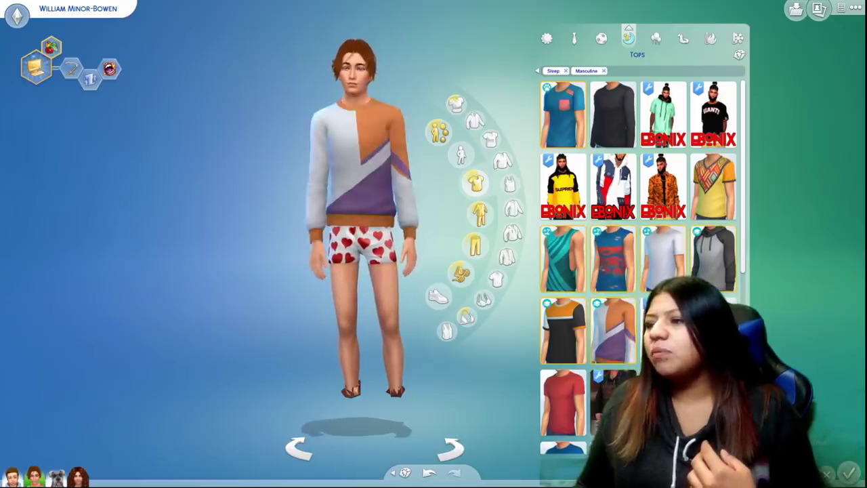
scroll(572, 281, down, 5)
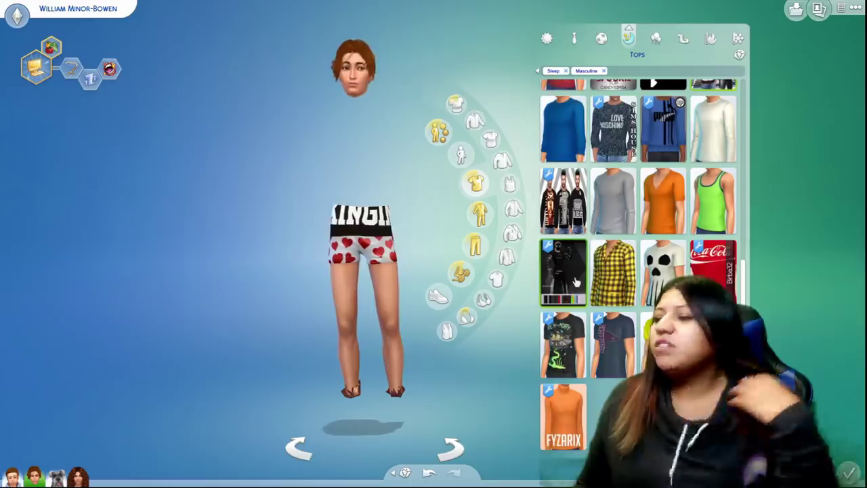
click(613, 271)
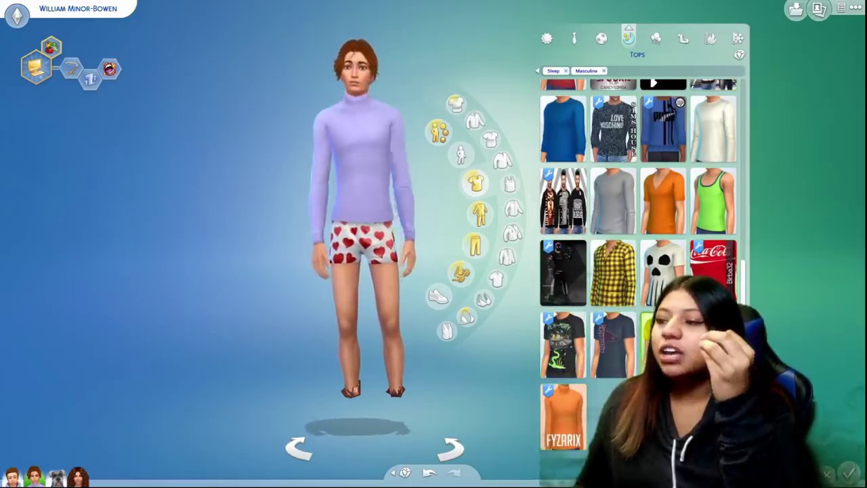
click(562, 200)
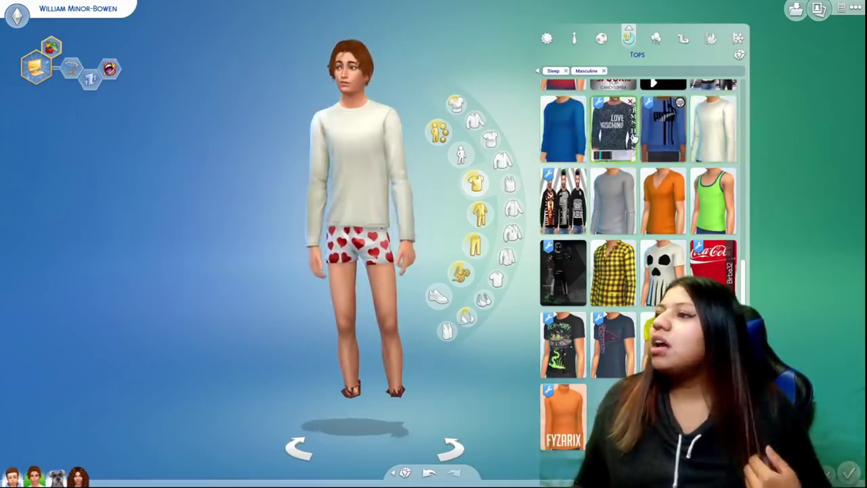
scroll(634, 138, up, 2)
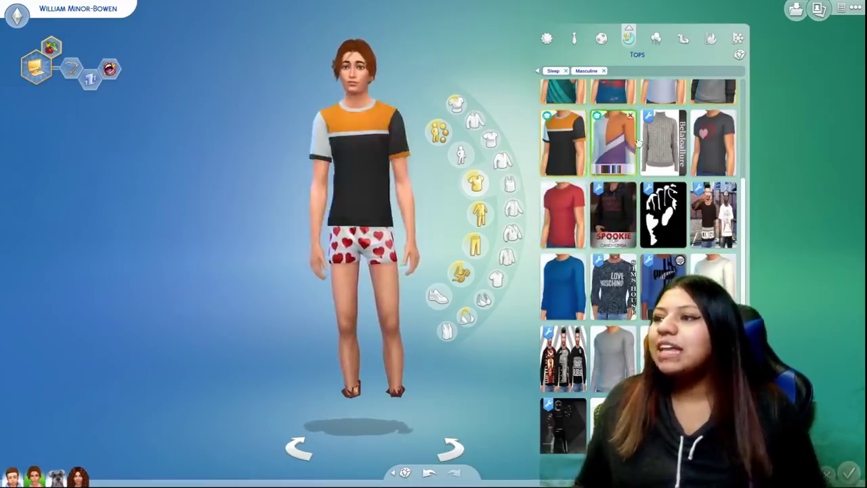
scroll(650, 142, up, 3)
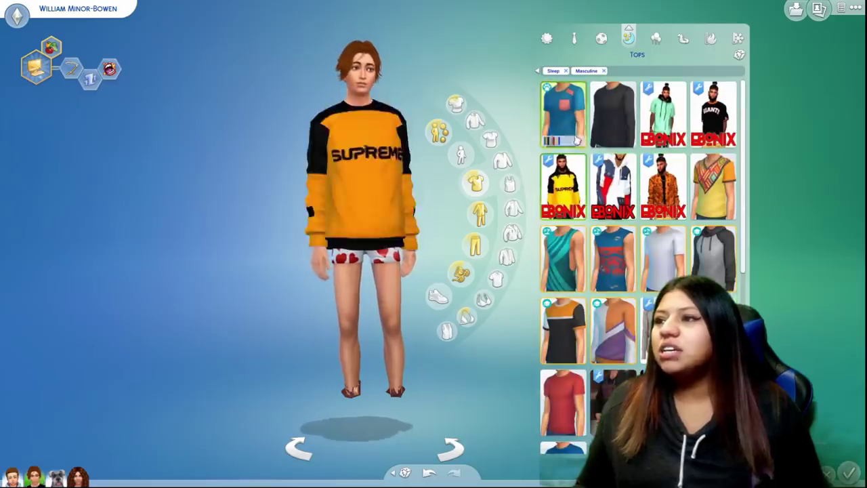
click(613, 126)
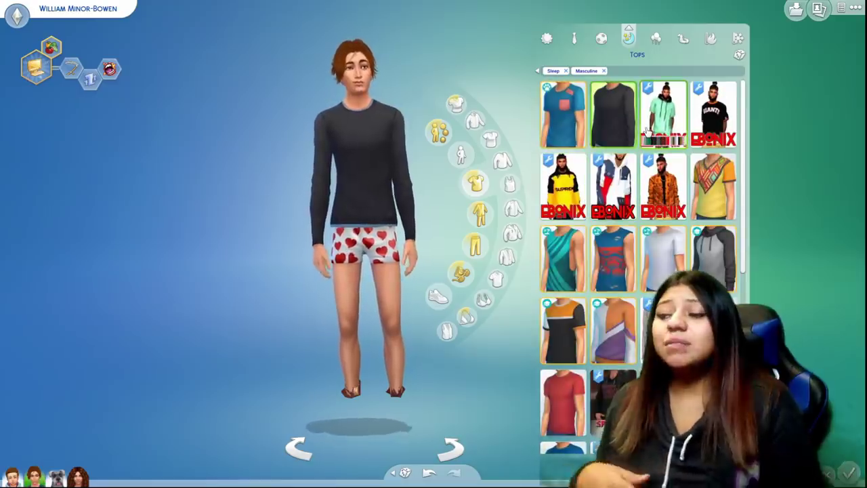